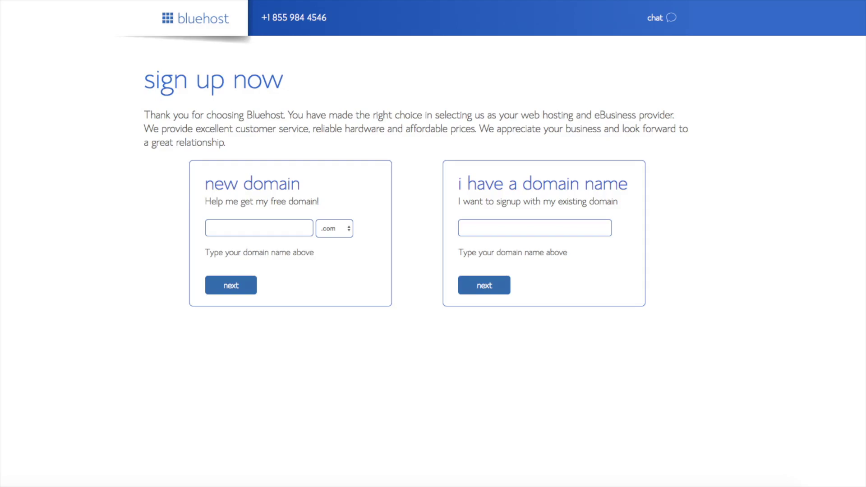
- Expand the new-domain extension list, leaving .com selected
click(334, 228)
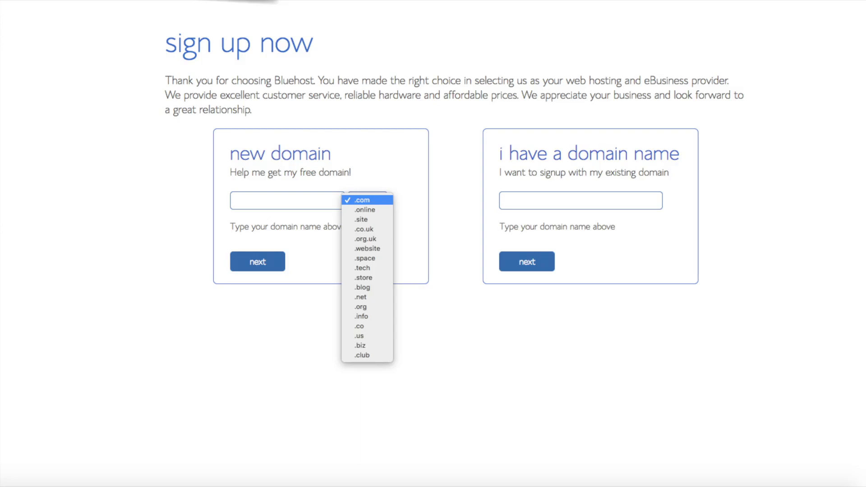